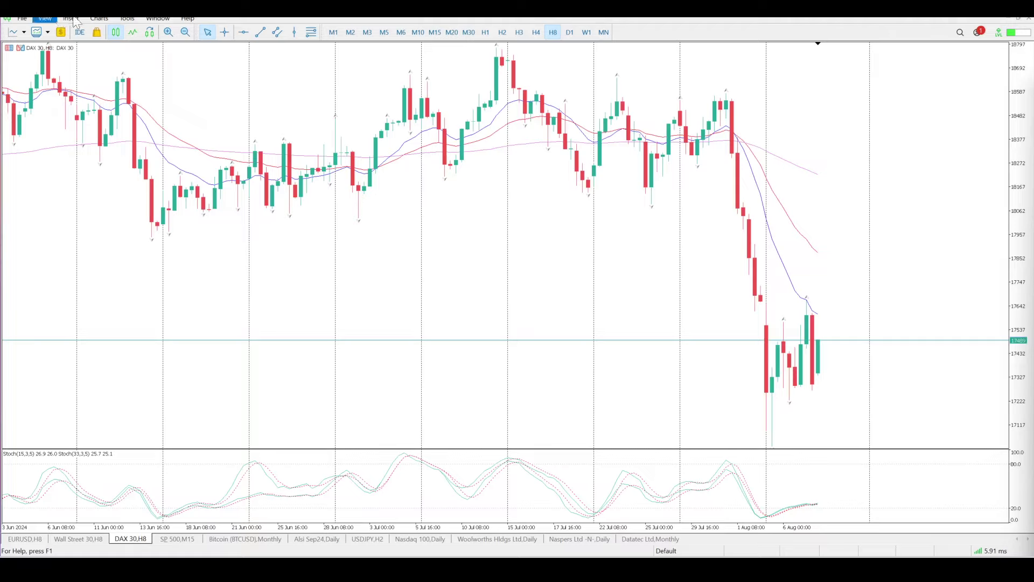
- Draw an ascending equidistant channel over the latest candles and a red horizontal level near 17582
click(277, 32)
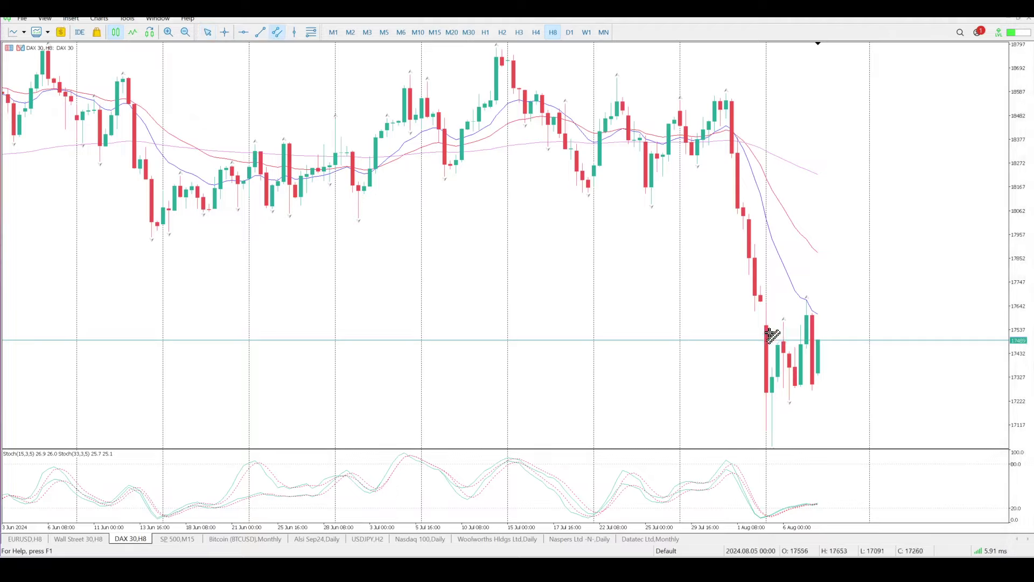
drag(774, 333, 836, 279)
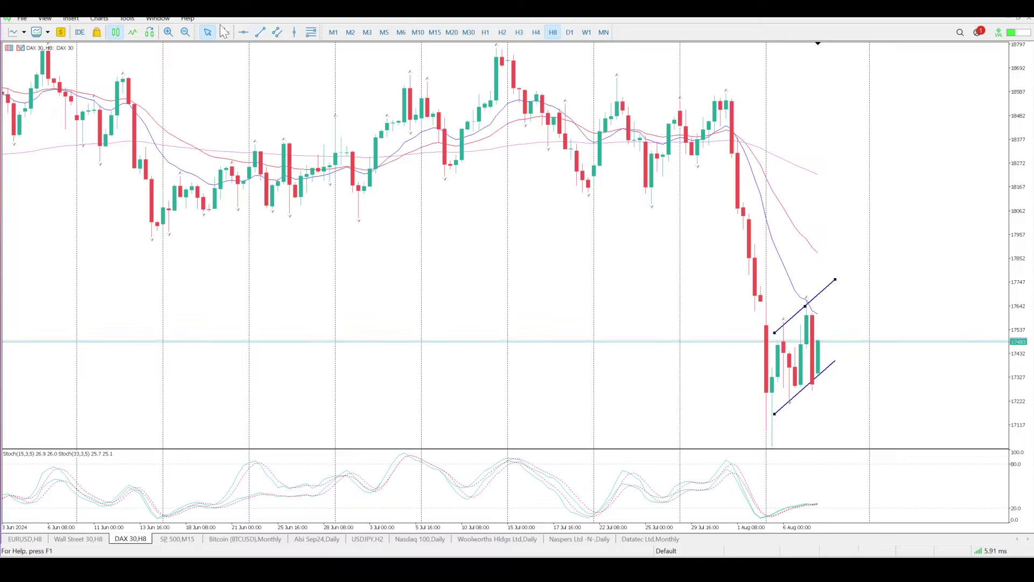
click(243, 32)
drag(582, 310, 582, 320)
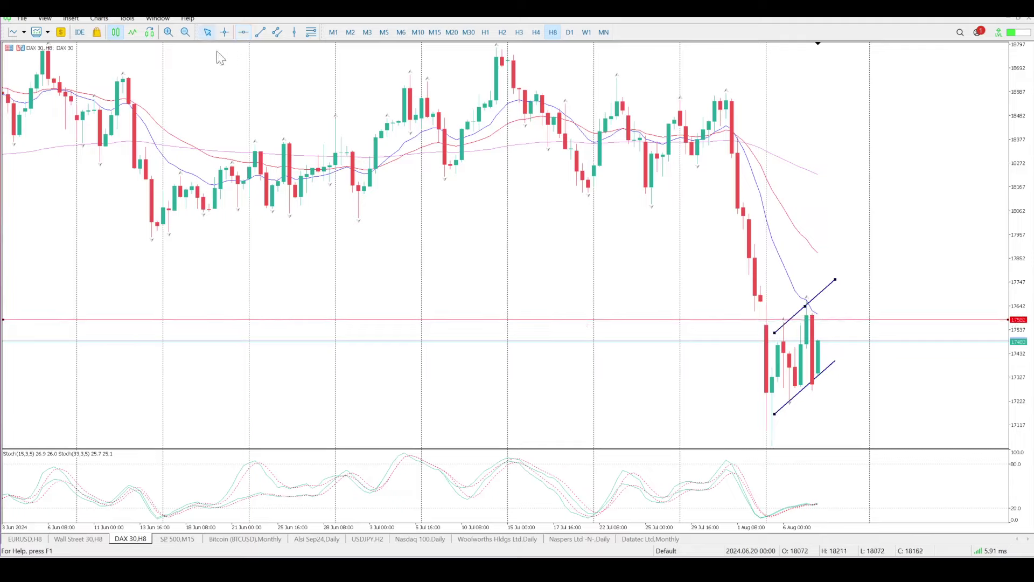
- Add a second red horizontal level below the recent candles and compress the price scale
click(243, 32)
drag(571, 357, 619, 400)
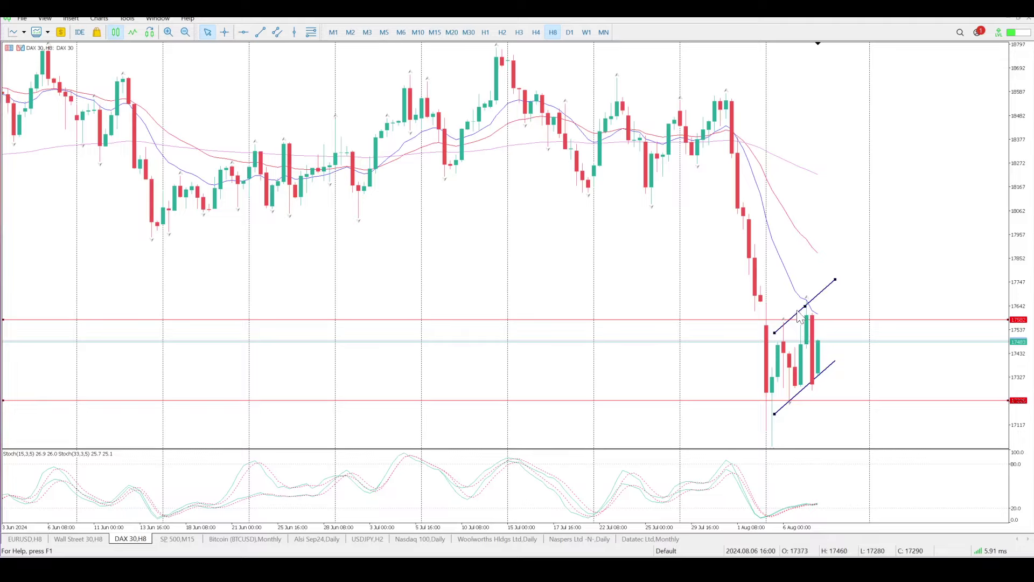
drag(1014, 144, 1005, 239)
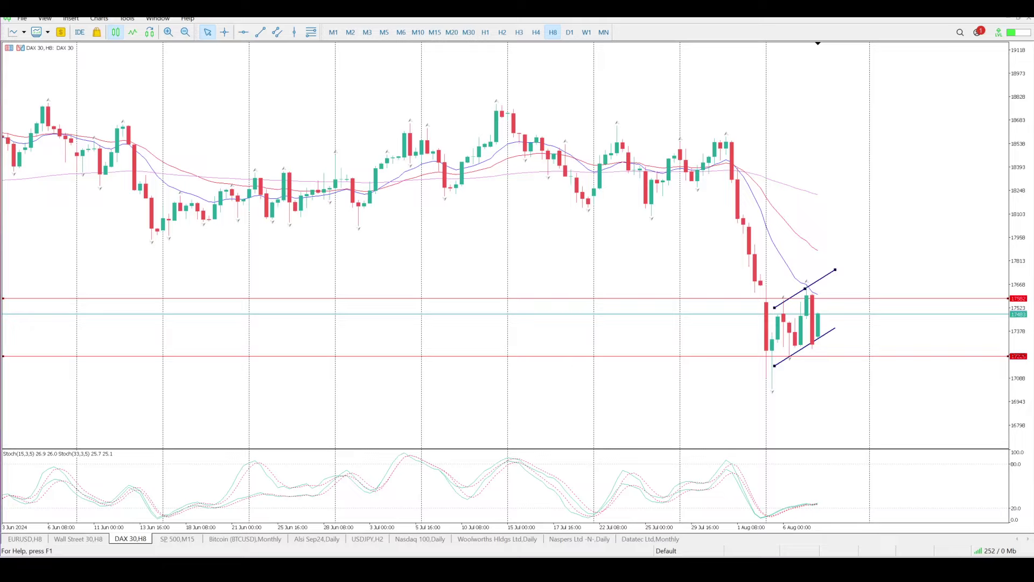
- Add red horizontal levels at the mid-June lows and at the April lows near 17773
click(243, 32)
click(323, 241)
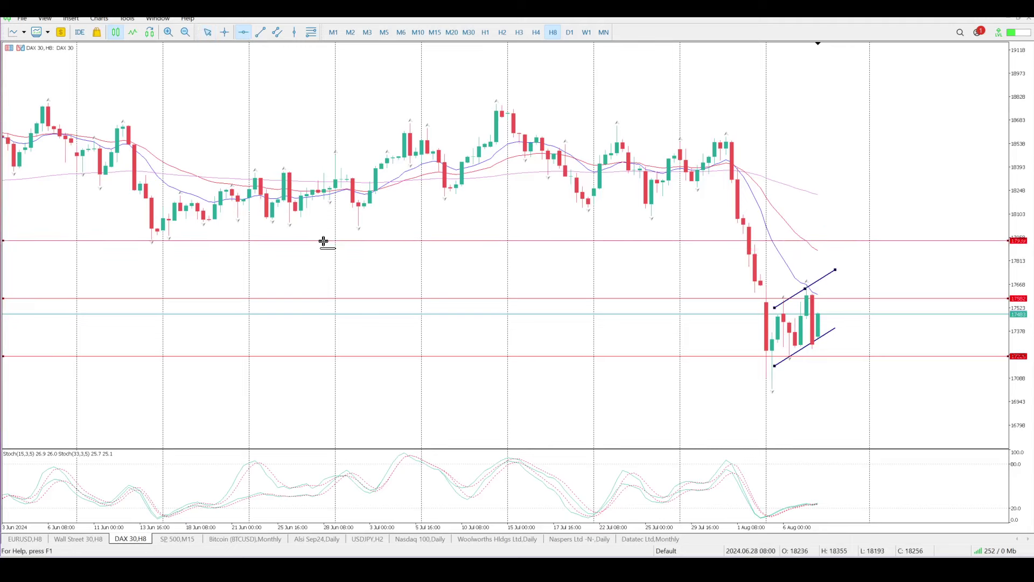
scroll(328, 245, up, 10)
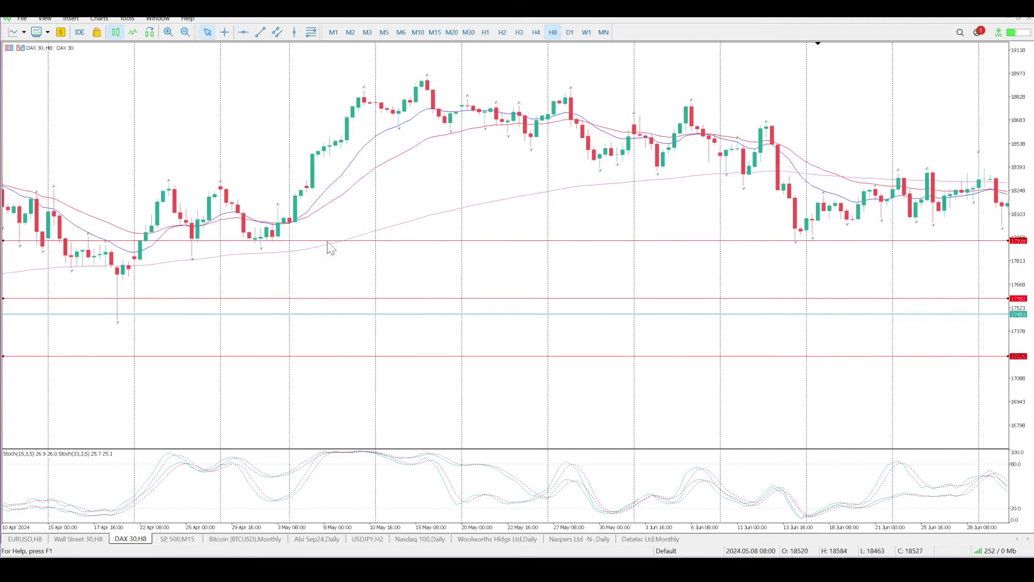
scroll(328, 242, up, 2)
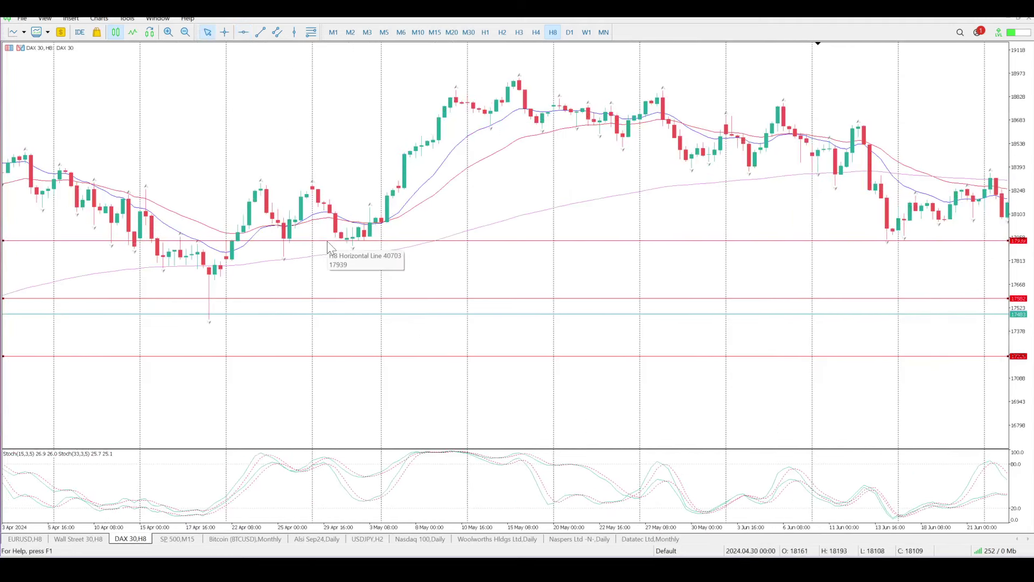
click(242, 33)
drag(211, 245, 213, 267)
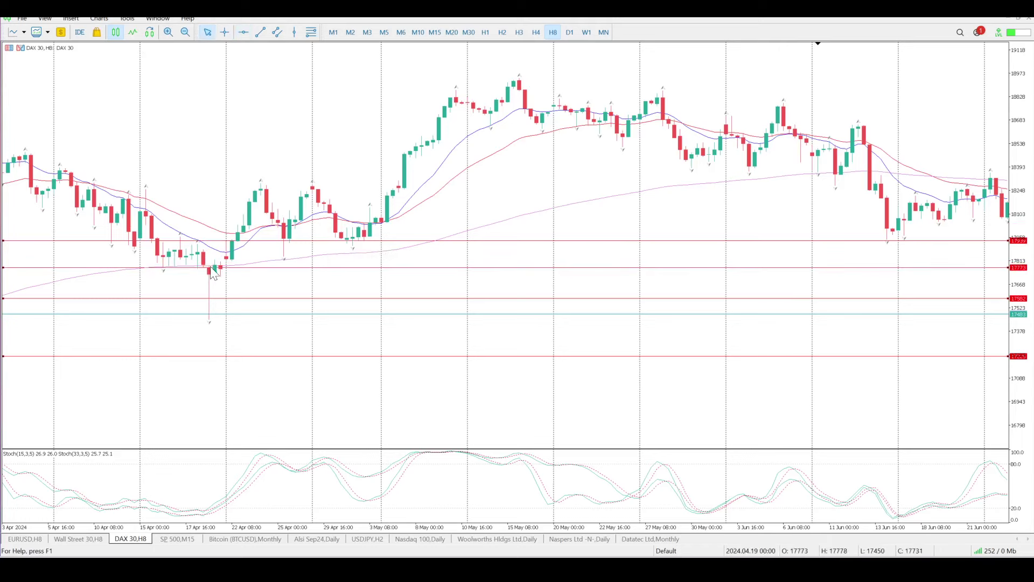
- Add a red horizontal level near 17450 at the April wick, then scroll the chart forward
scroll(213, 273, up, 2)
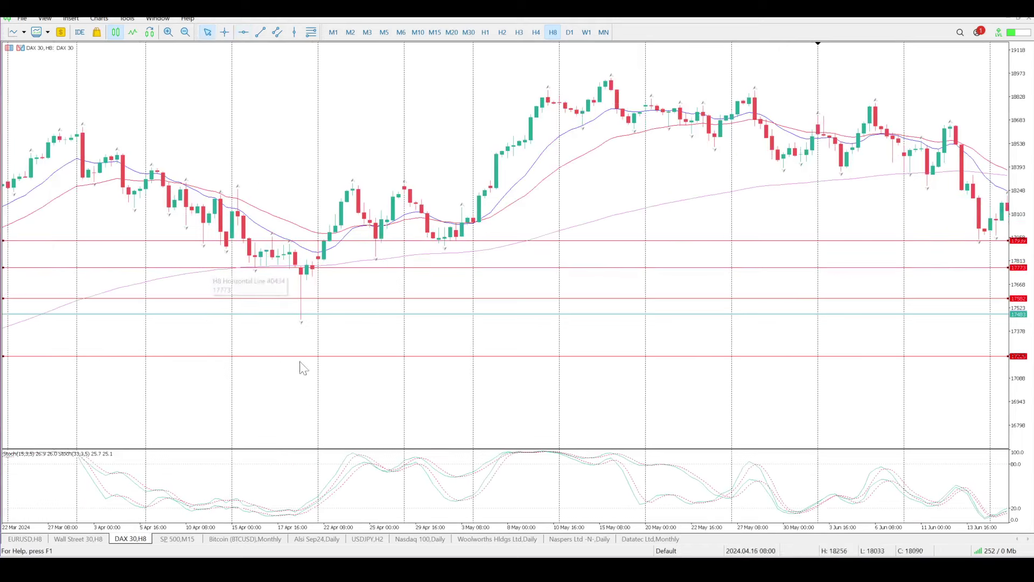
click(243, 34)
drag(323, 339, 330, 320)
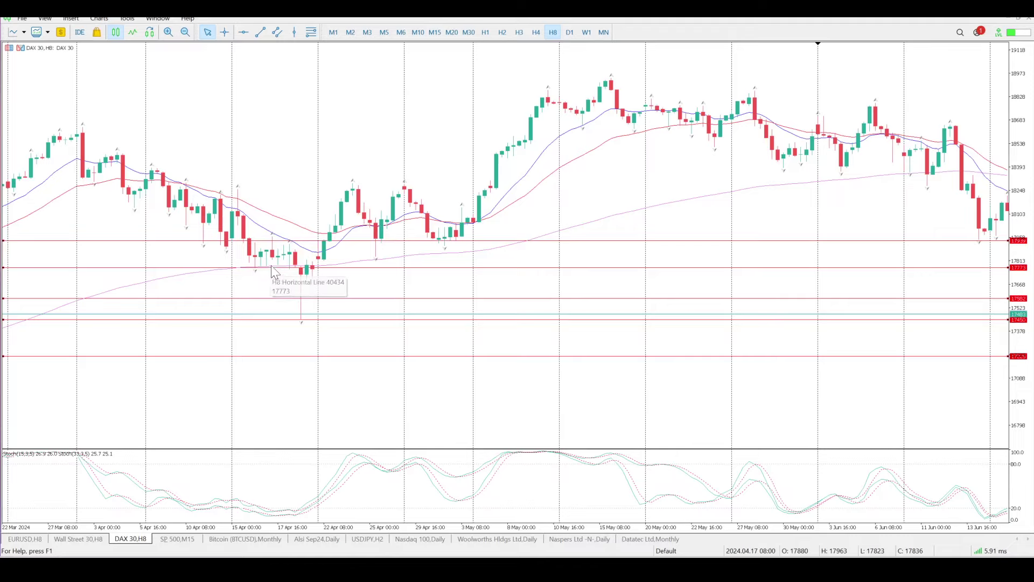
scroll(286, 249, down, 15)
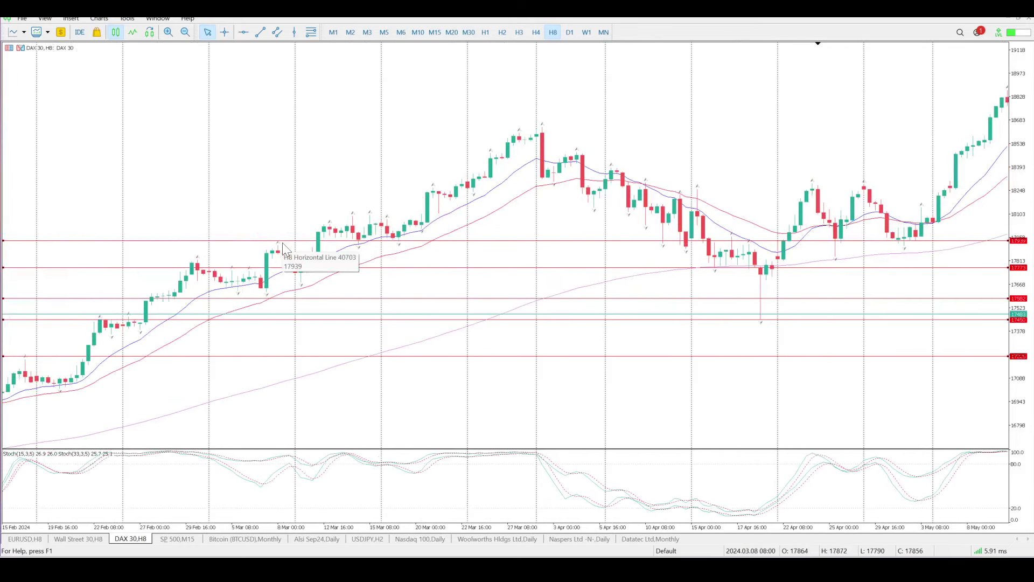
scroll(298, 292, up, 3)
scroll(298, 291, up, 20)
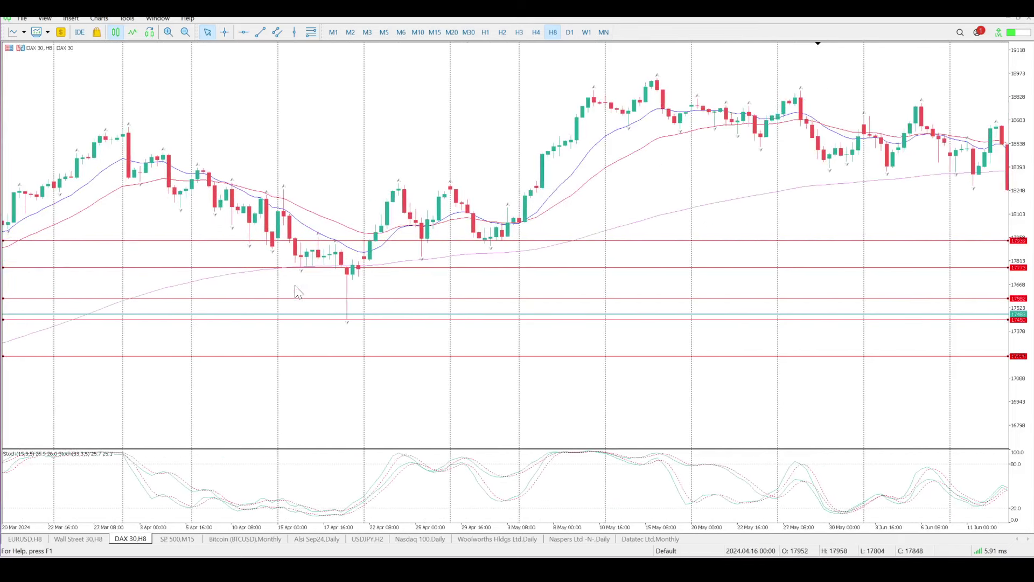
scroll(298, 291, up, 8)
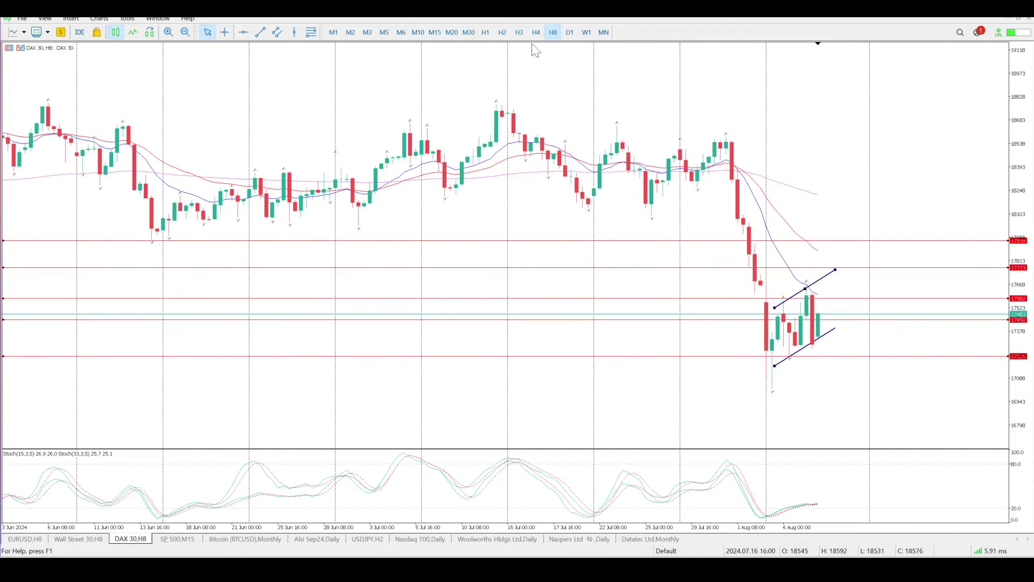
- Switch to H3, jump to the latest bars, and compress the price scale vertically
click(518, 32)
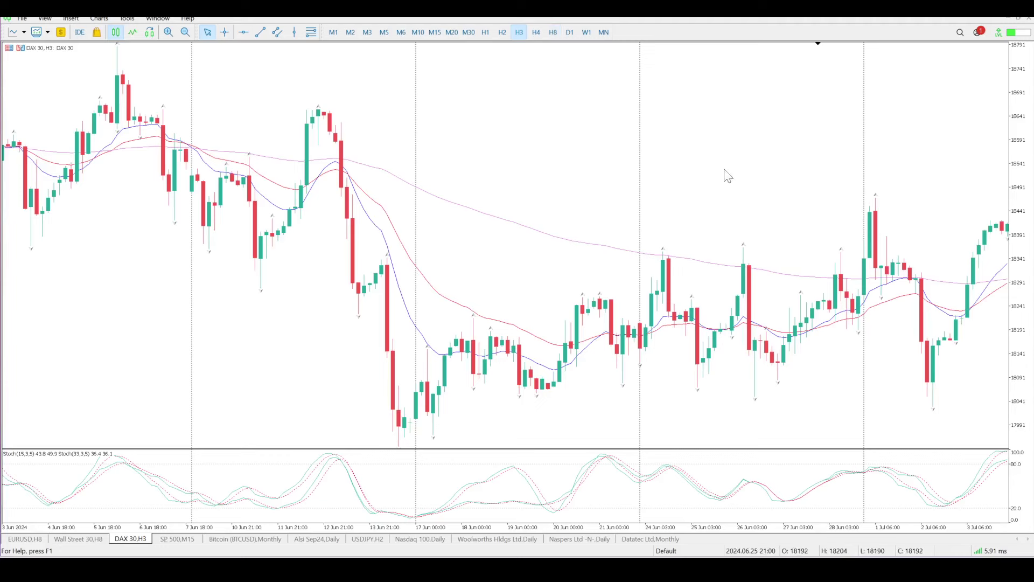
click(818, 45)
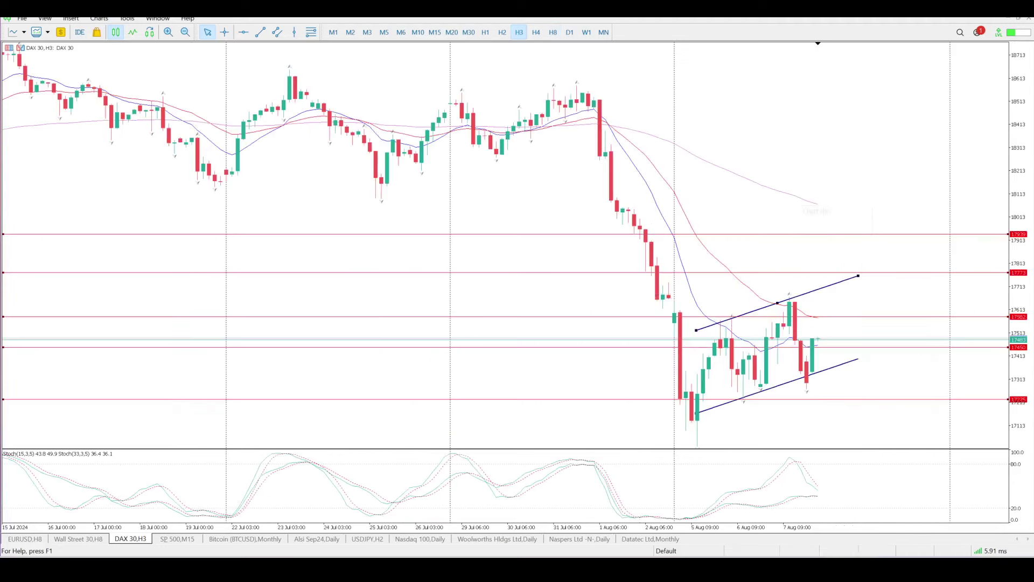
drag(1023, 86, 1025, 199)
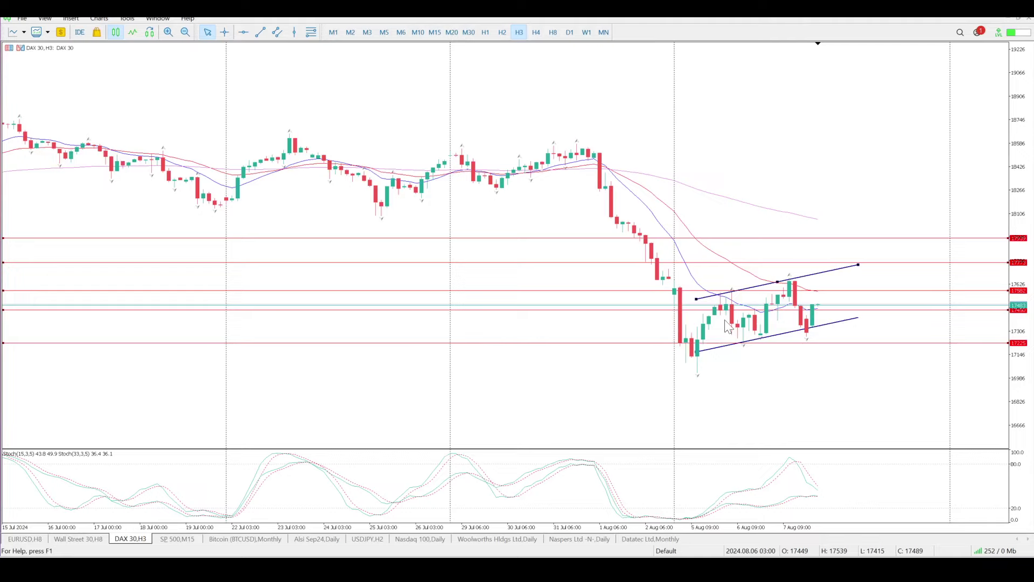
- On the weekly chart, add a red horizontal level at 17026, then return to H3
click(586, 34)
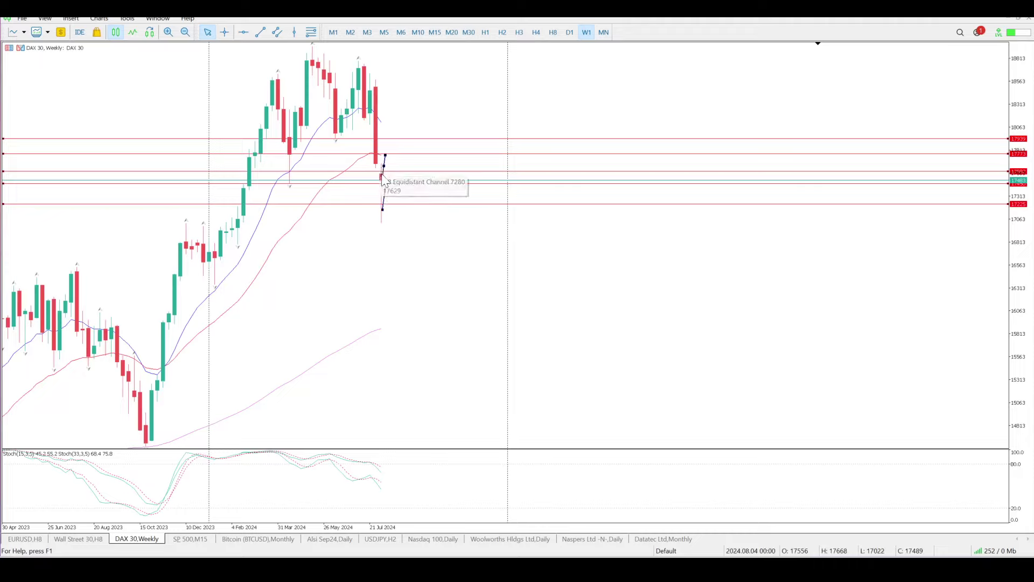
scroll(388, 186, down, 5)
scroll(390, 188, down, 10)
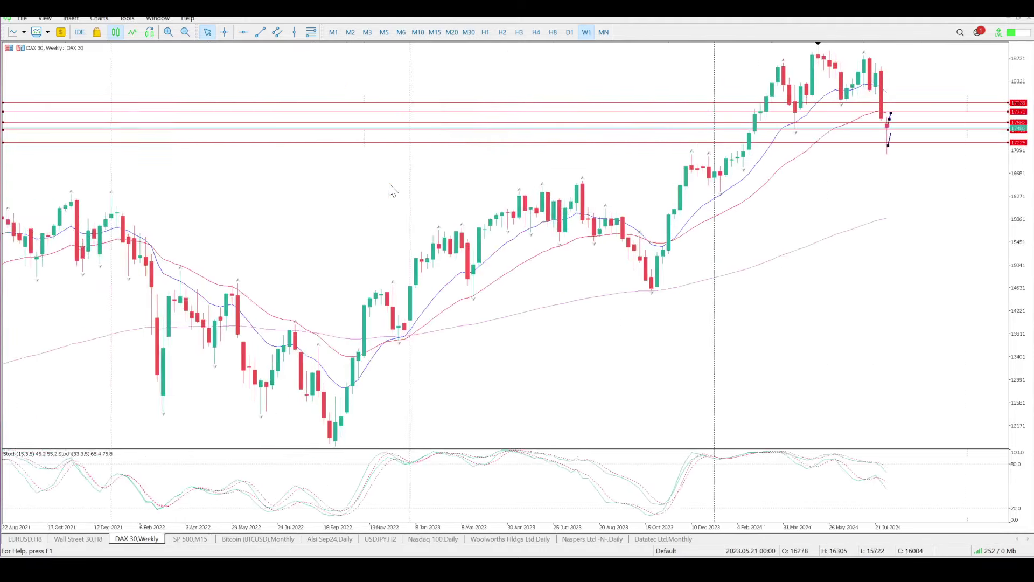
scroll(388, 188, up, 8)
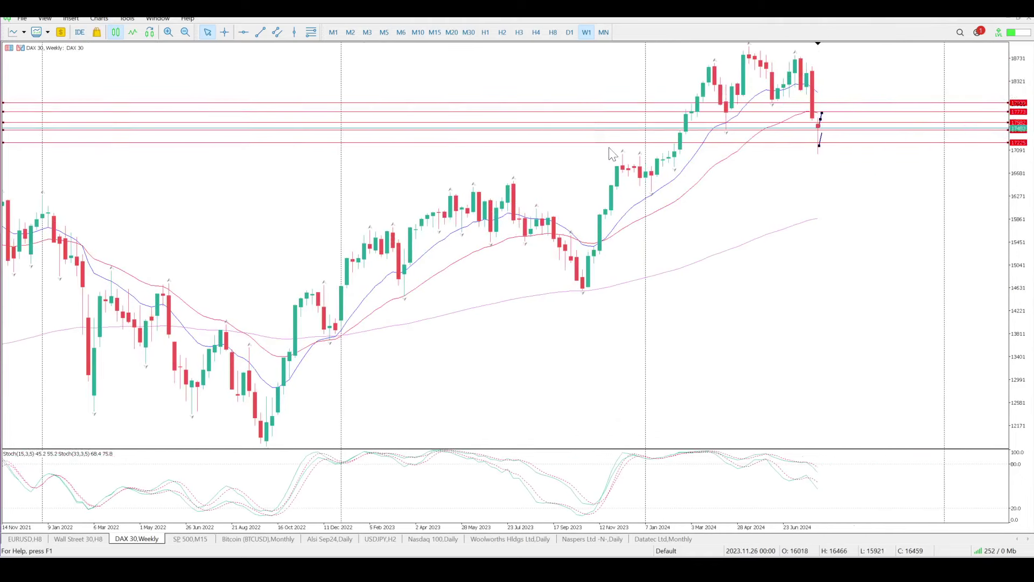
click(243, 32)
drag(530, 166, 536, 154)
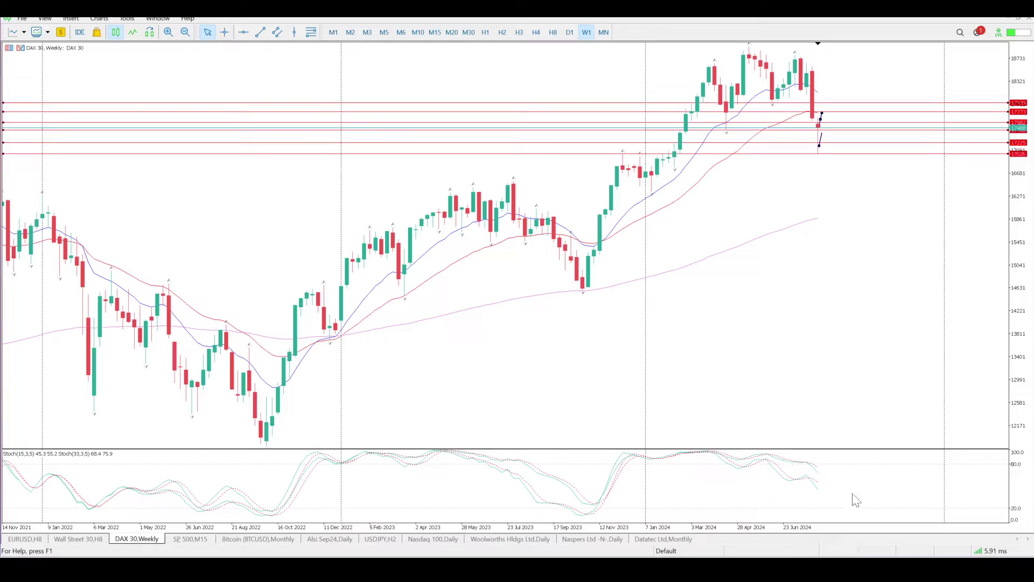
click(519, 34)
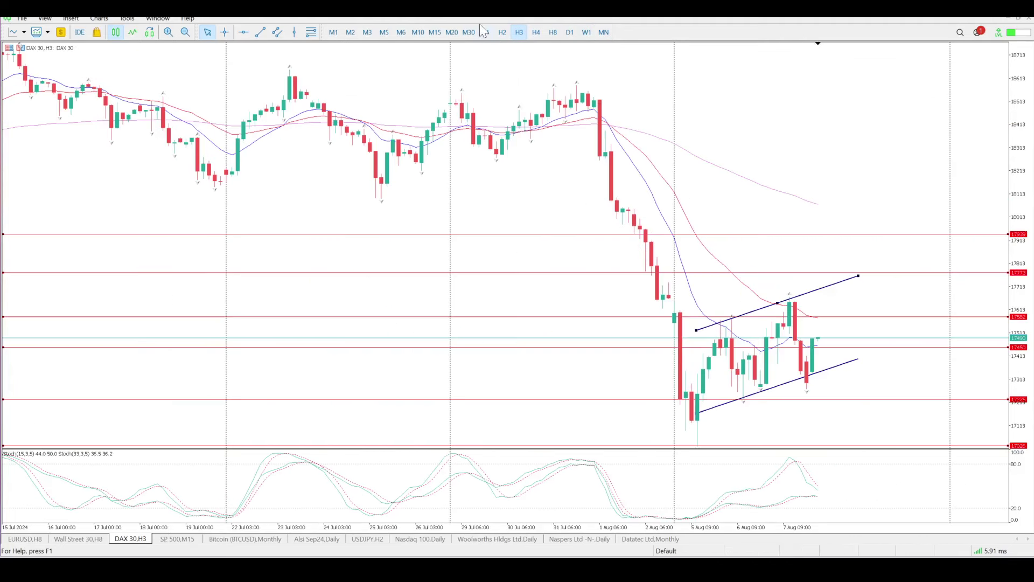
- On the H1 chart, raise the 17450 level to 17453 and measure the latest swing in bars and points
click(485, 32)
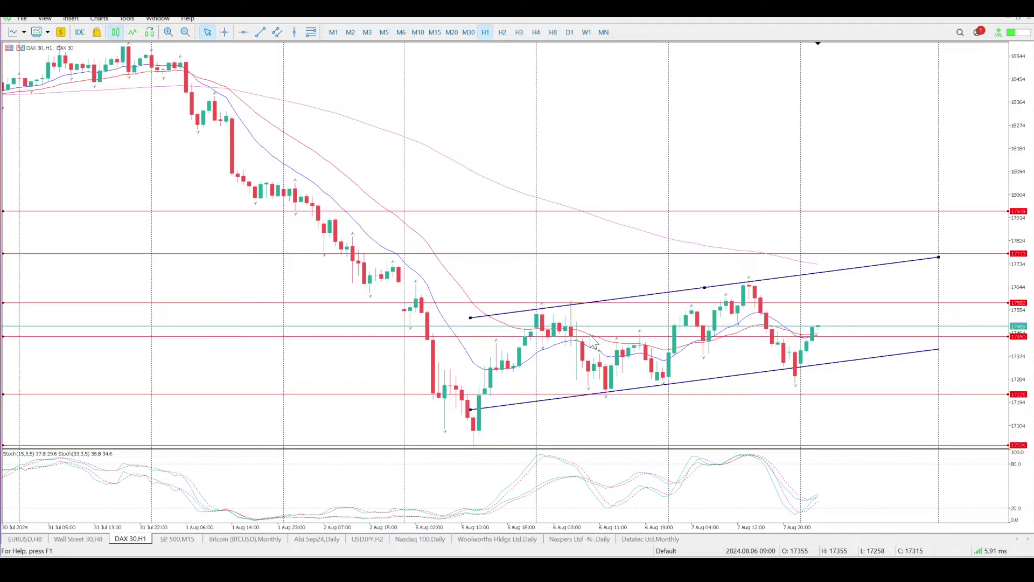
drag(589, 336, 591, 344)
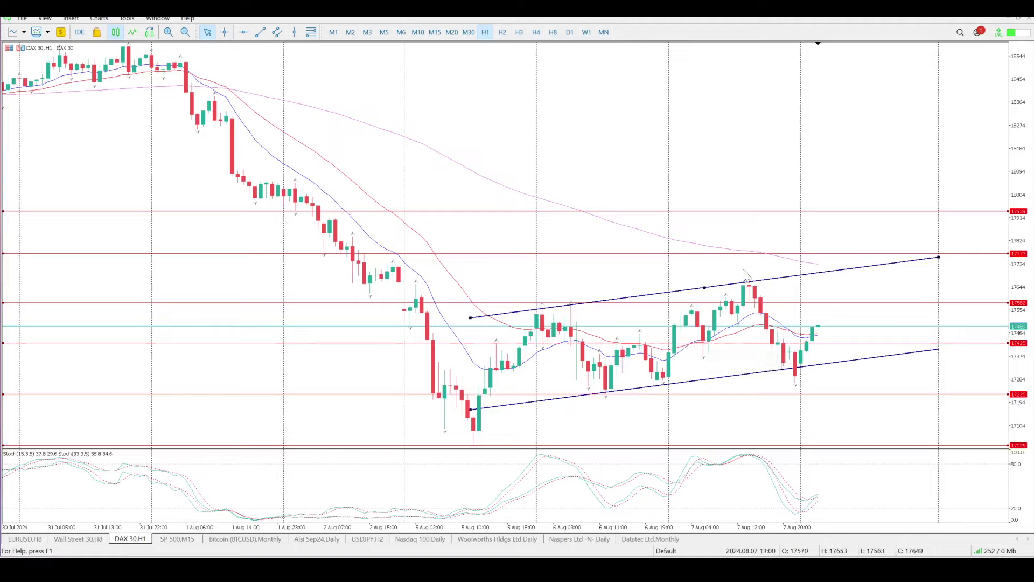
middle_click(741, 328)
drag(730, 338, 759, 293)
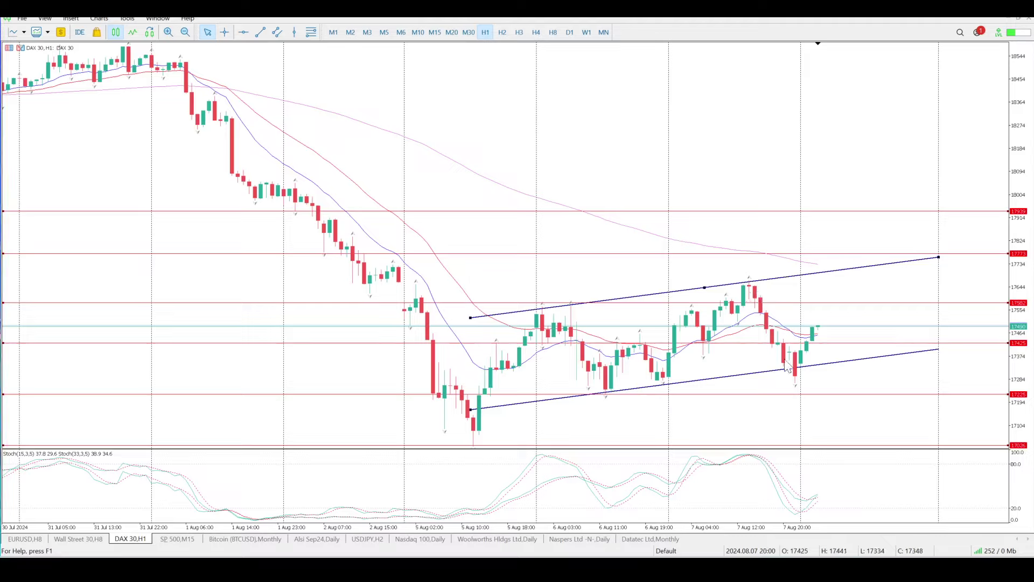
- Read the Stochastic (15,3,5) and (33,3,5) values with the crosshair, then exit crosshair mode
middle_click(749, 430)
mouse_move(746, 457)
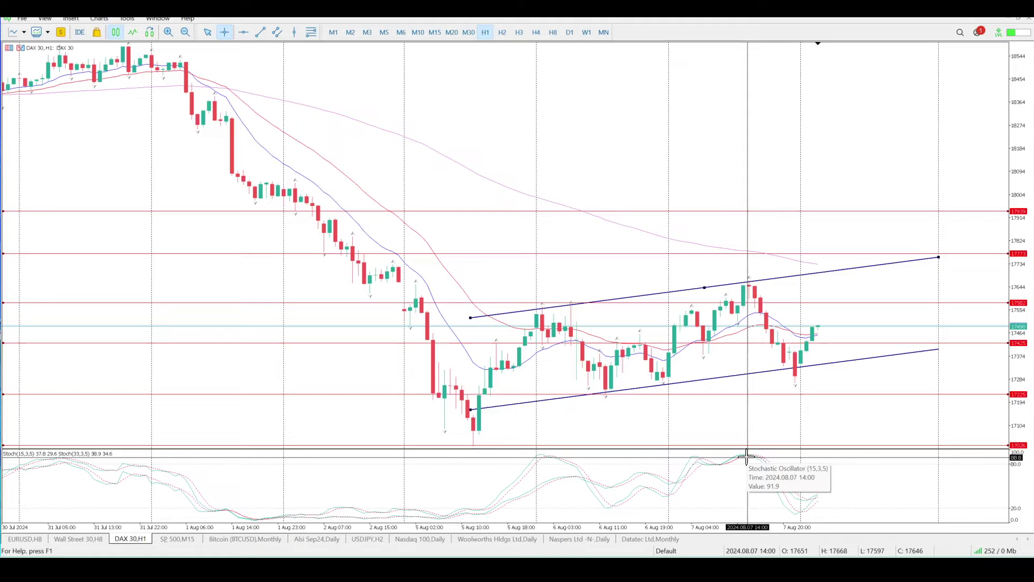
mouse_move(792, 501)
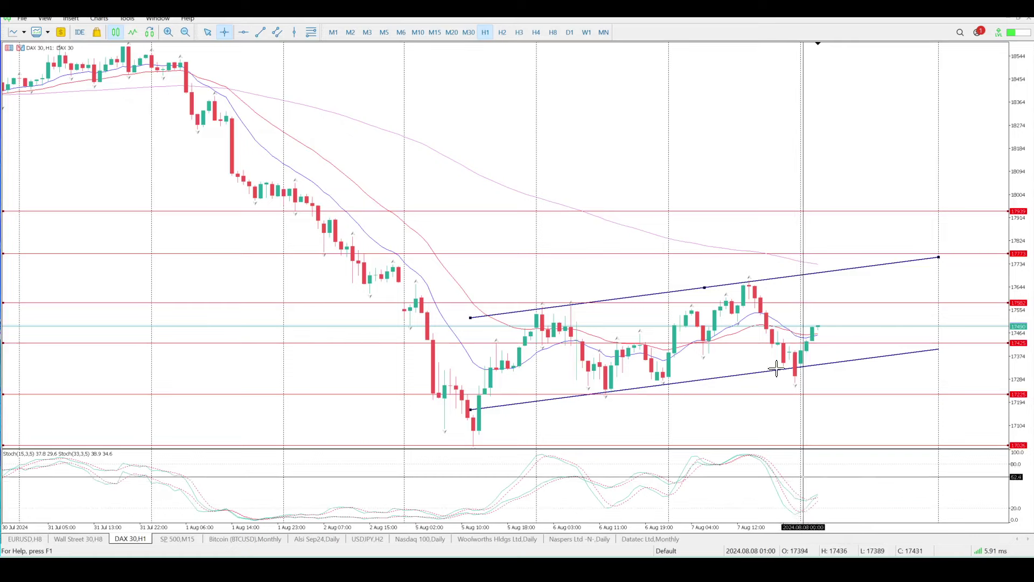
mouse_move(795, 371)
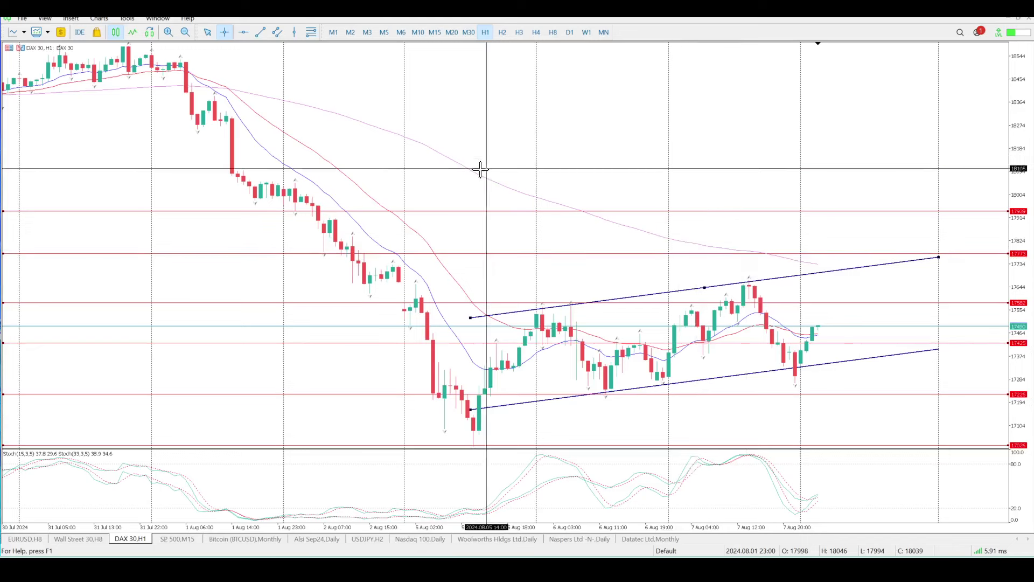
key(Escape)
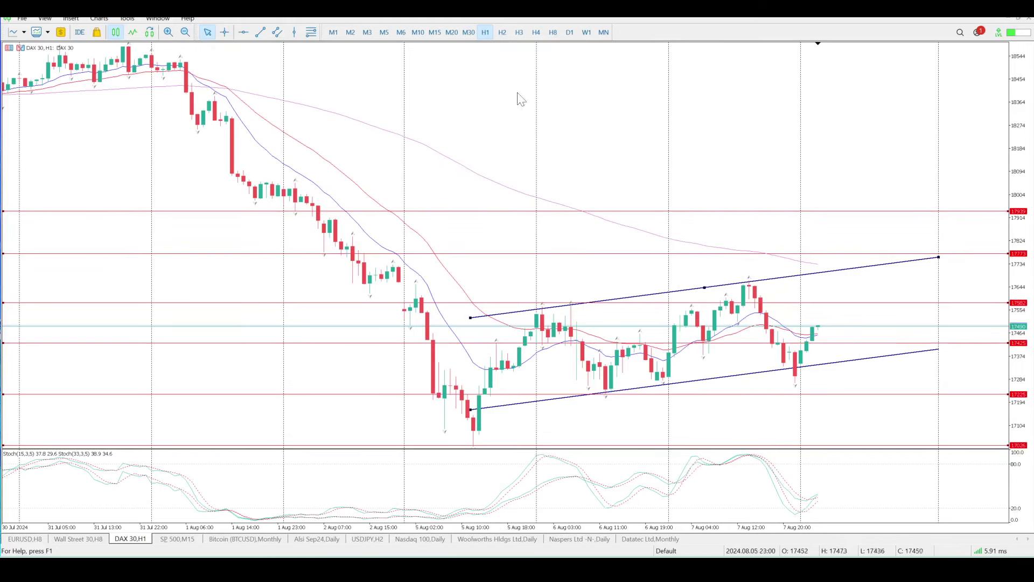
- Switch to M15 candles, squeeze the price scale, and scroll through the recent bars
click(435, 31)
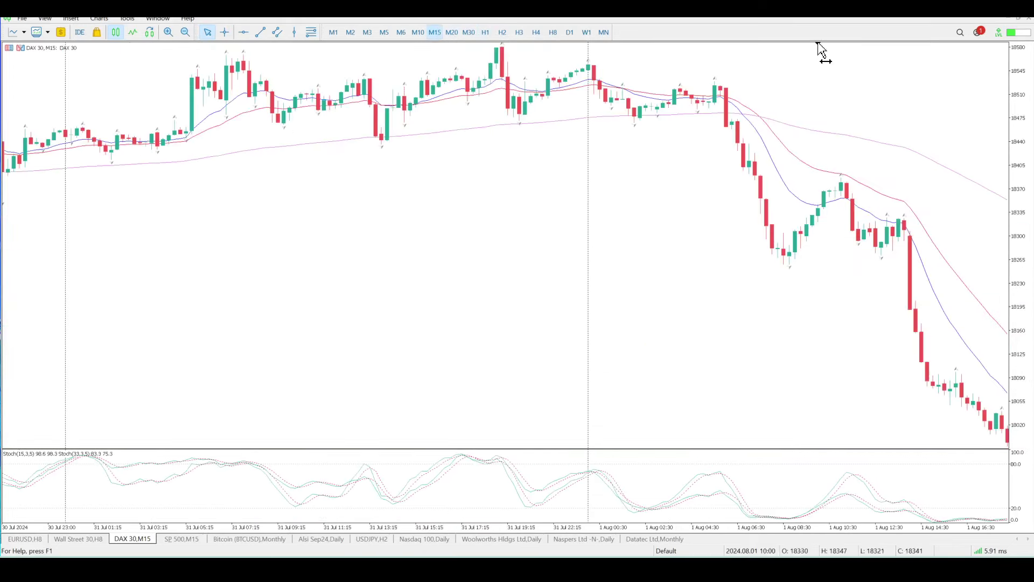
drag(1017, 93, 1016, 141)
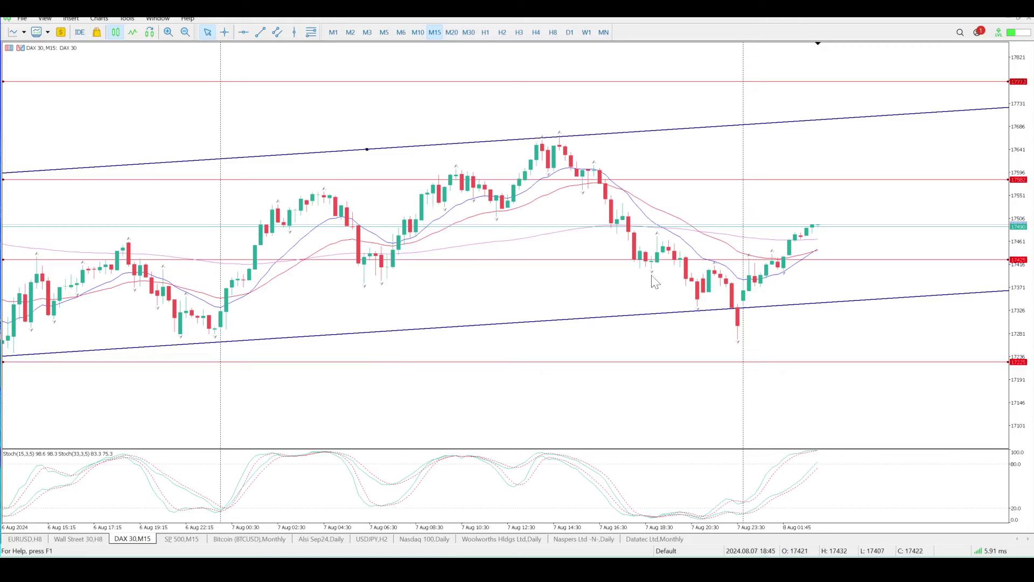
scroll(653, 282, up, 6)
scroll(654, 282, up, 2)
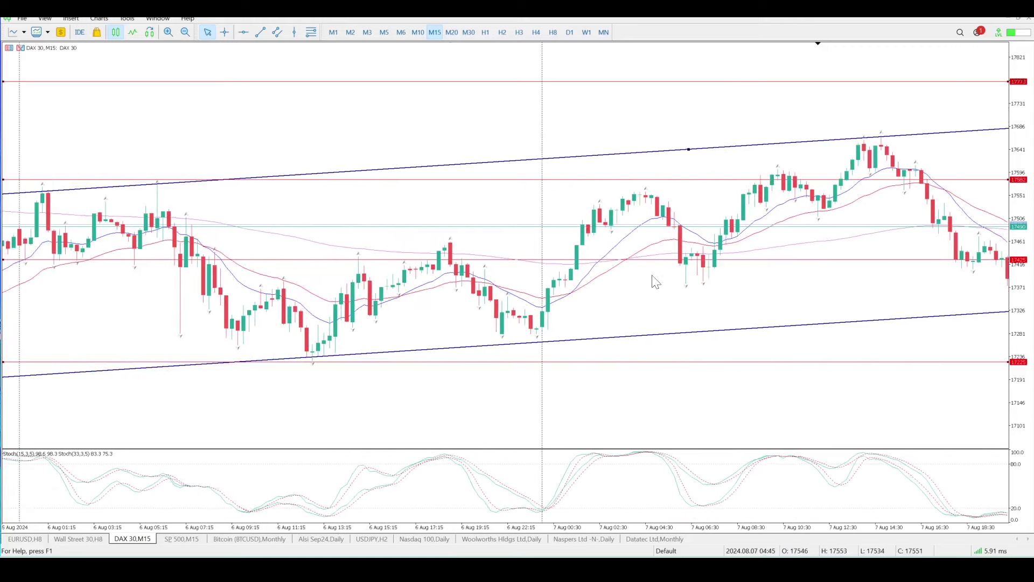
scroll(655, 282, down, 4)
scroll(655, 281, down, 5)
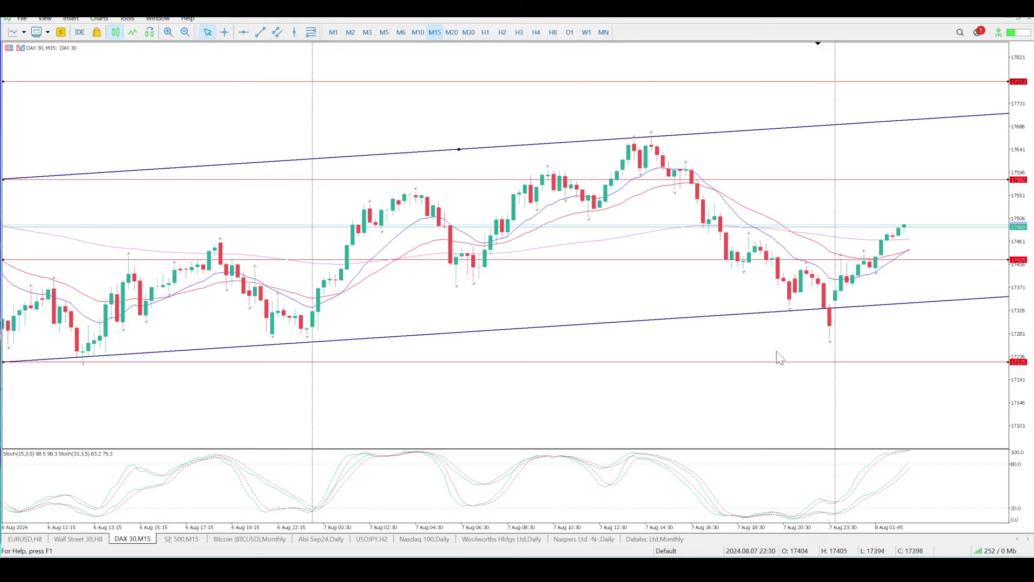
scroll(775, 353, up, 6)
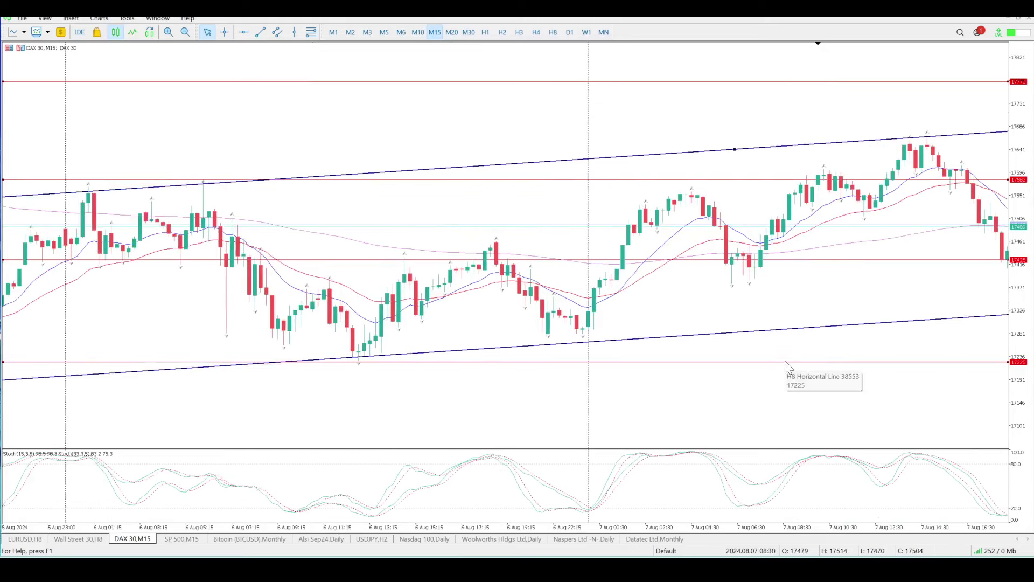
scroll(786, 366, down, 2)
scroll(786, 366, up, 2)
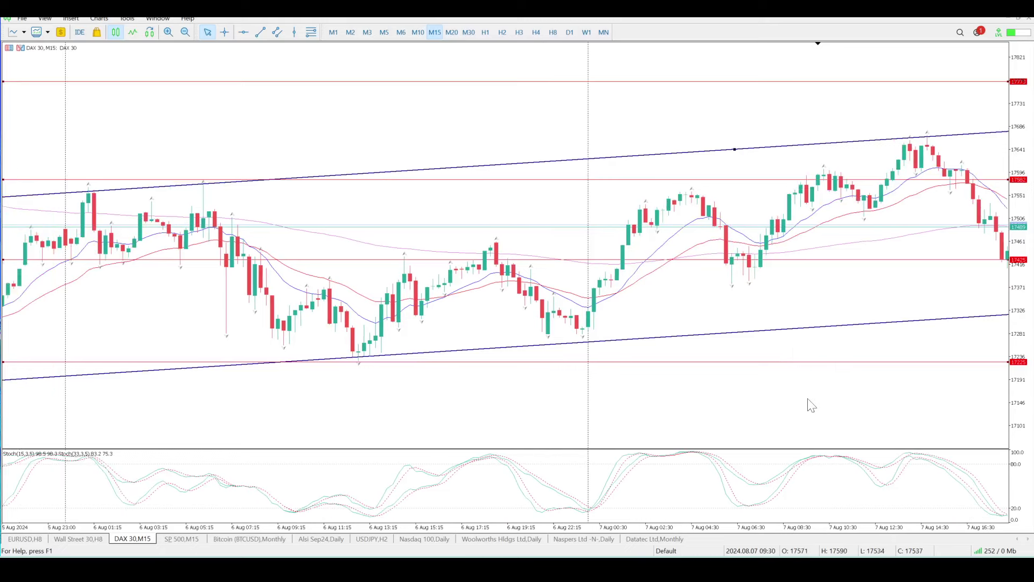
scroll(840, 417, down, 7)
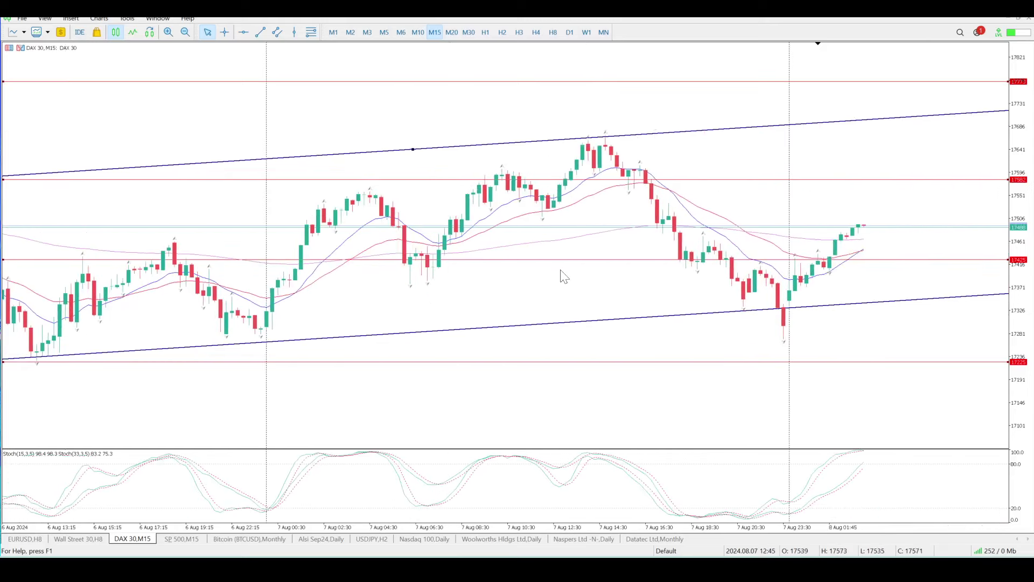
scroll(564, 276, up, 5)
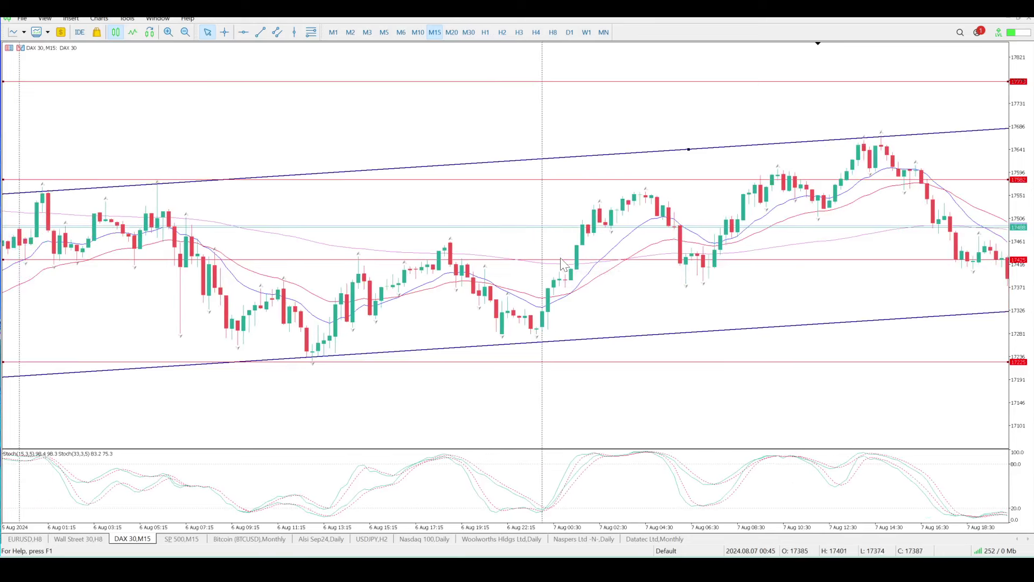
scroll(560, 257, down, 2)
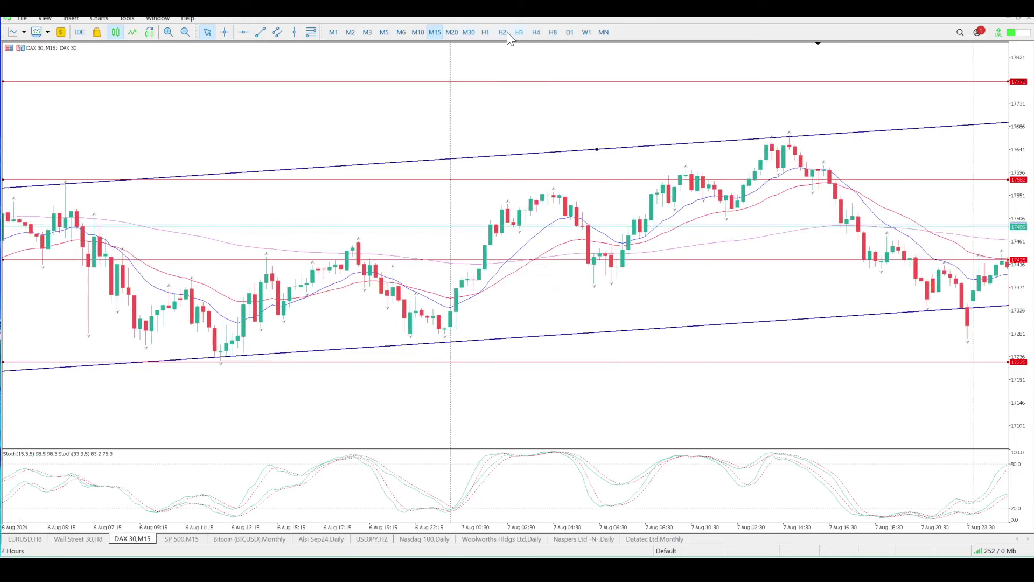
- Go to H1 and back to M15, then compress the price scale so all red levels fit
click(485, 32)
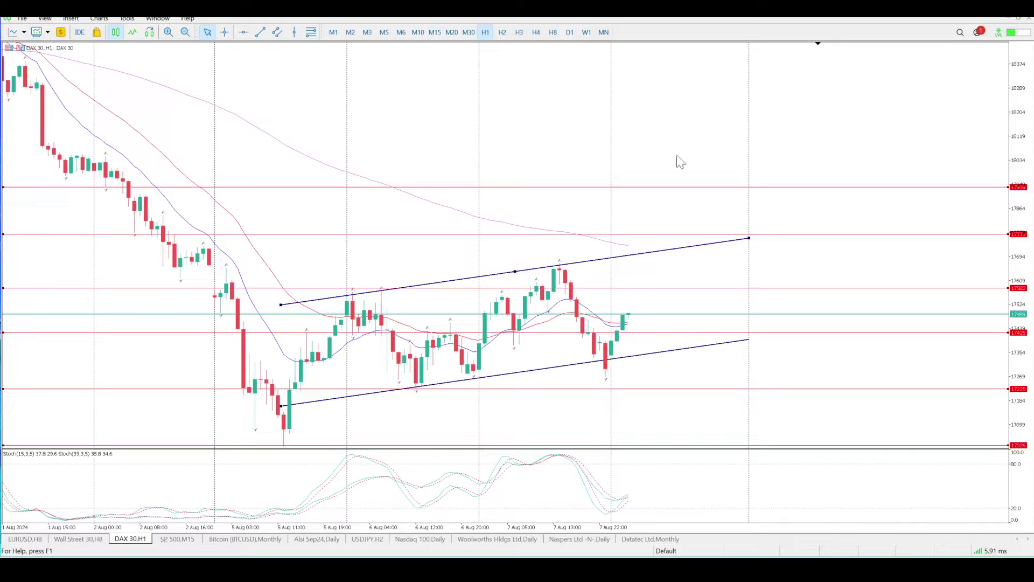
click(434, 33)
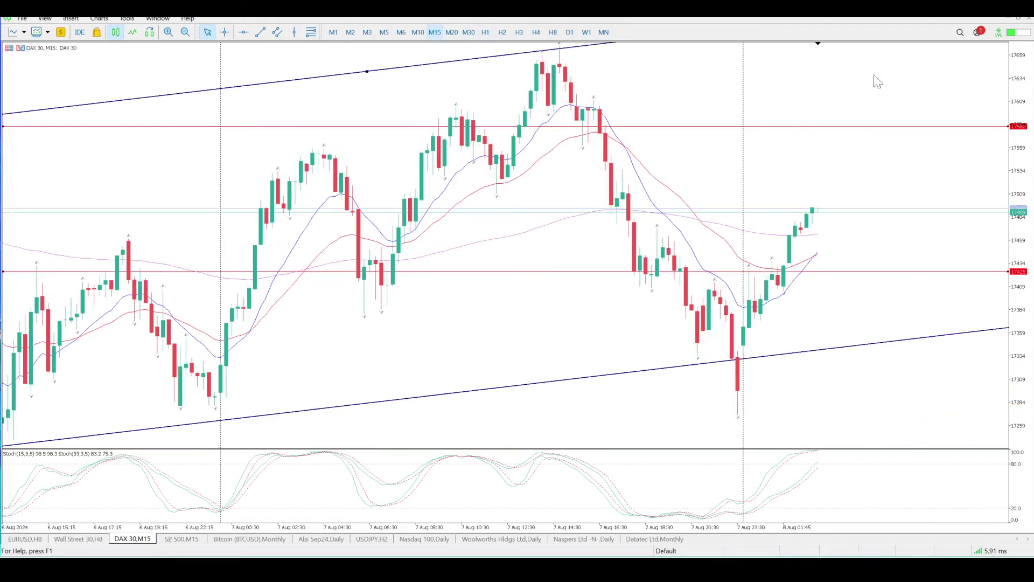
drag(1013, 92, 1021, 574)
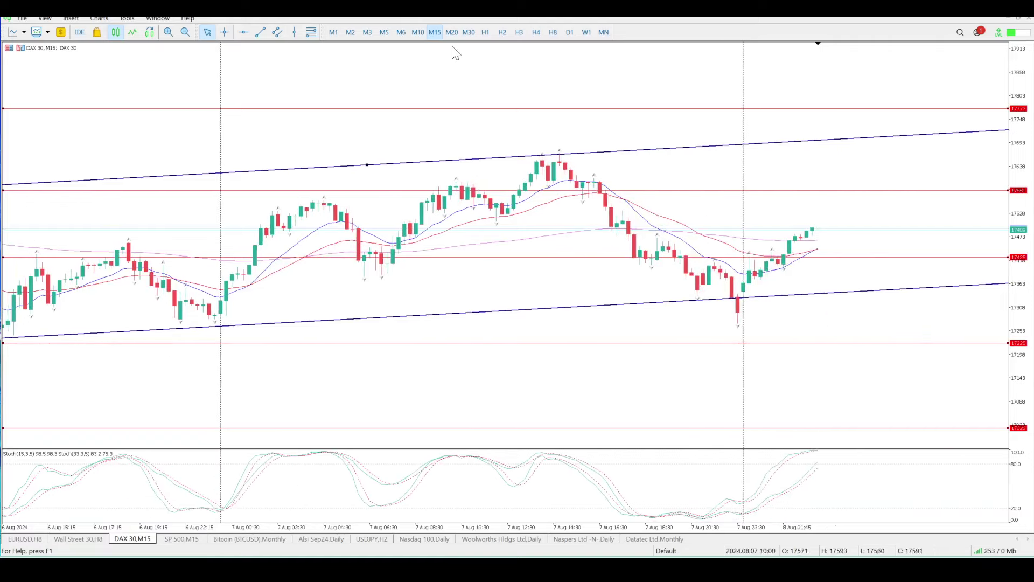
- Go to H1 then H3 and compress the price scale to show a wider range
click(487, 32)
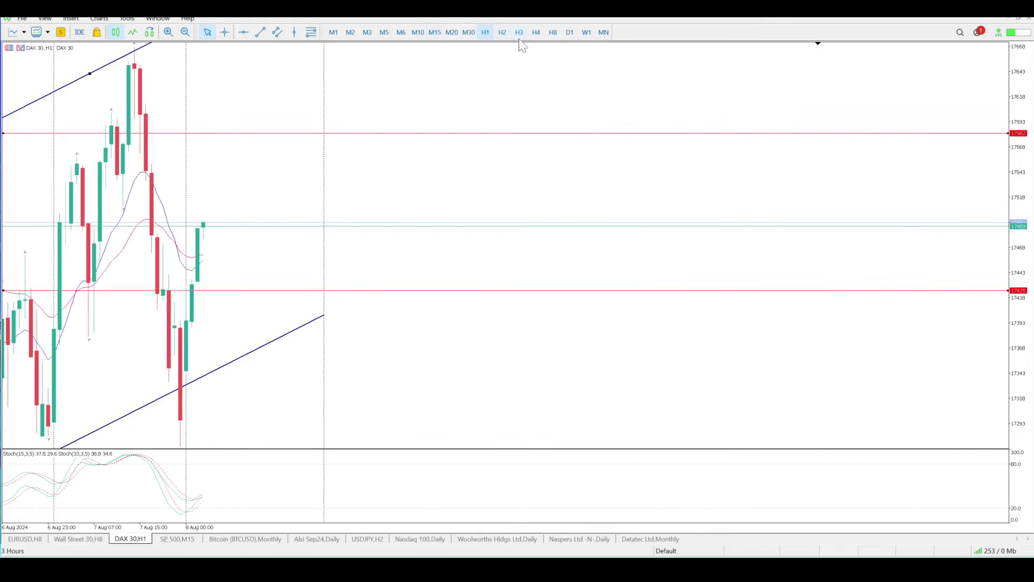
click(519, 32)
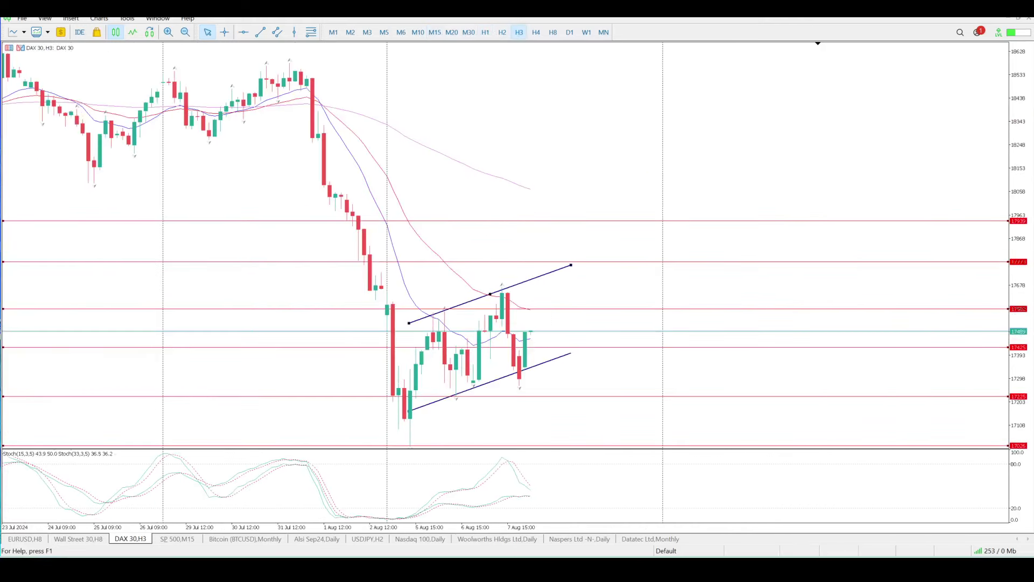
drag(1018, 116, 1012, 327)
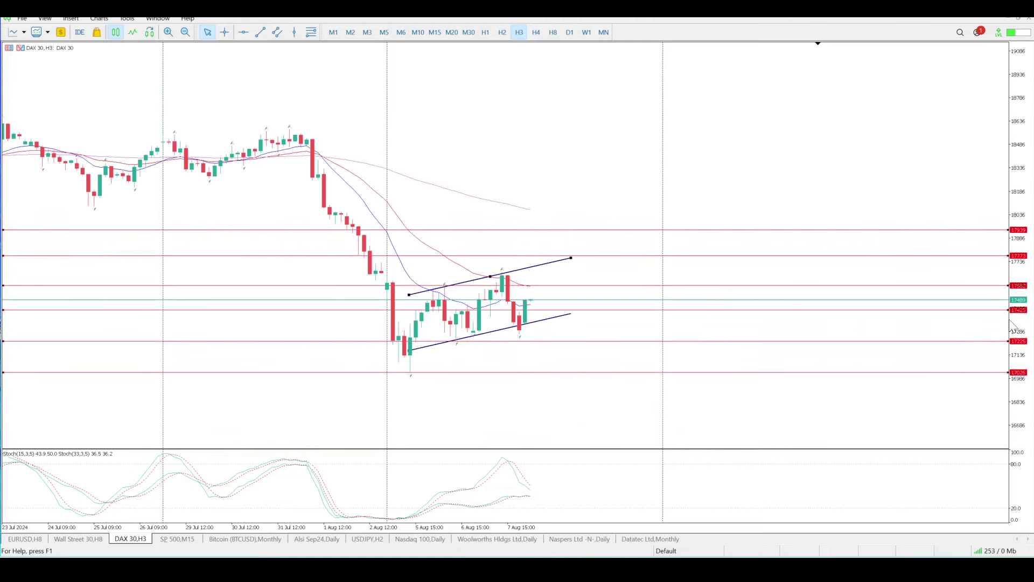